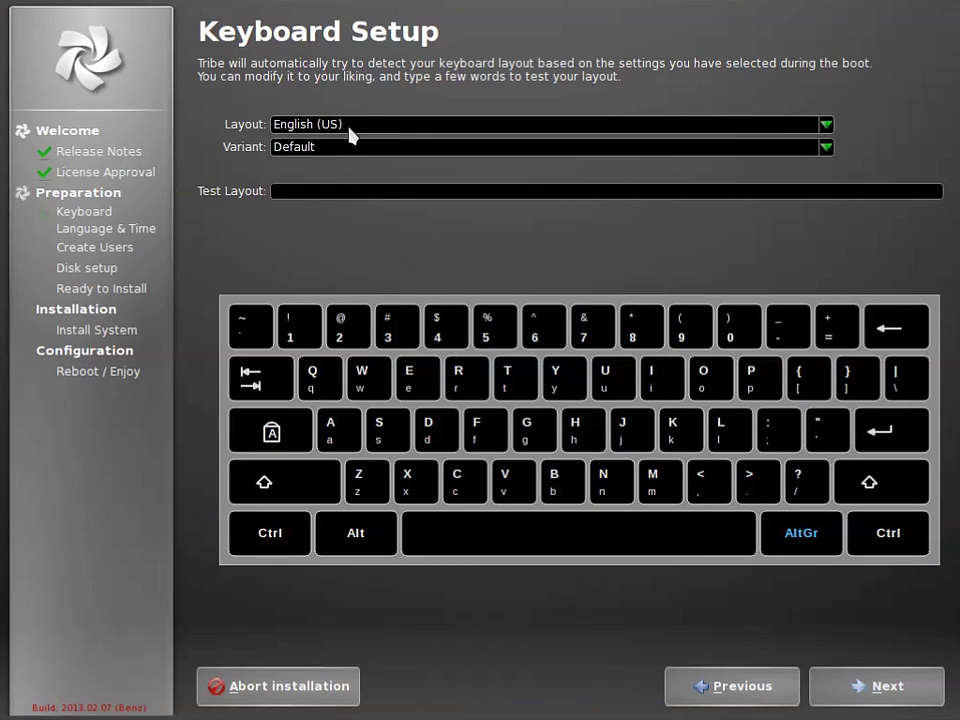
# Launch Tribe, set the keyboard layout to Finnish and test it with öäå
pyautogui.click(350, 132)
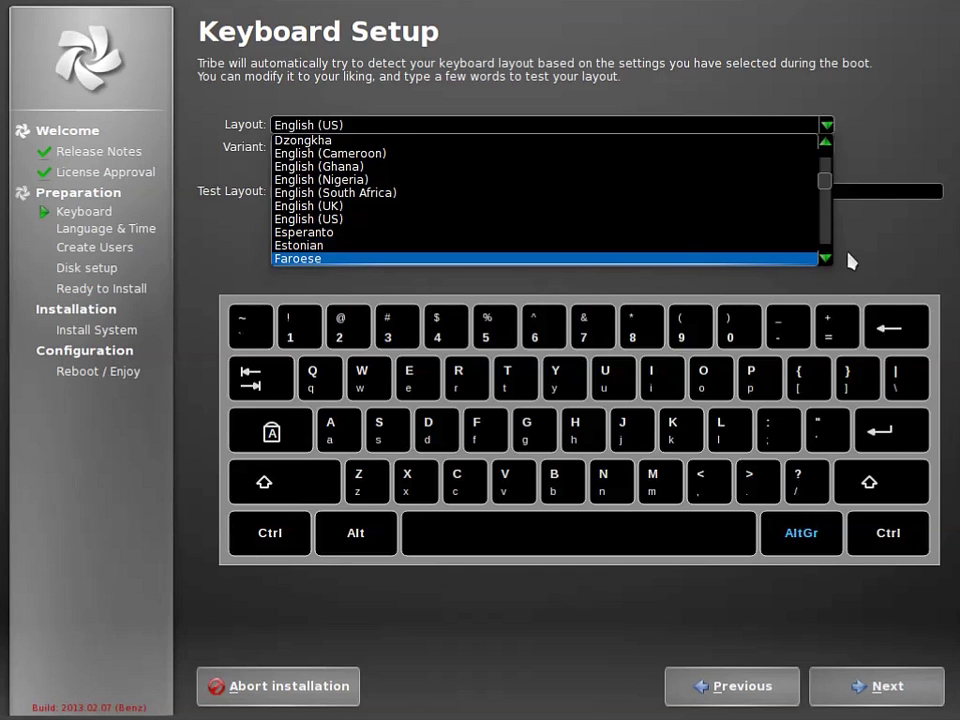
pyautogui.click(576, 246)
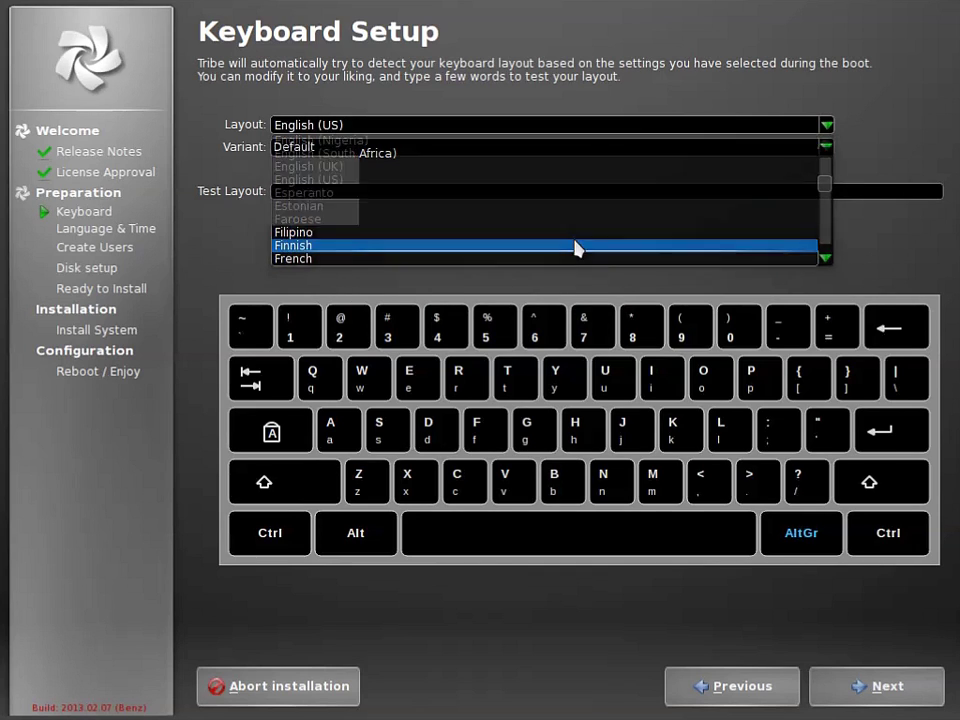
pyautogui.click(474, 193)
pyautogui.write('öäå')
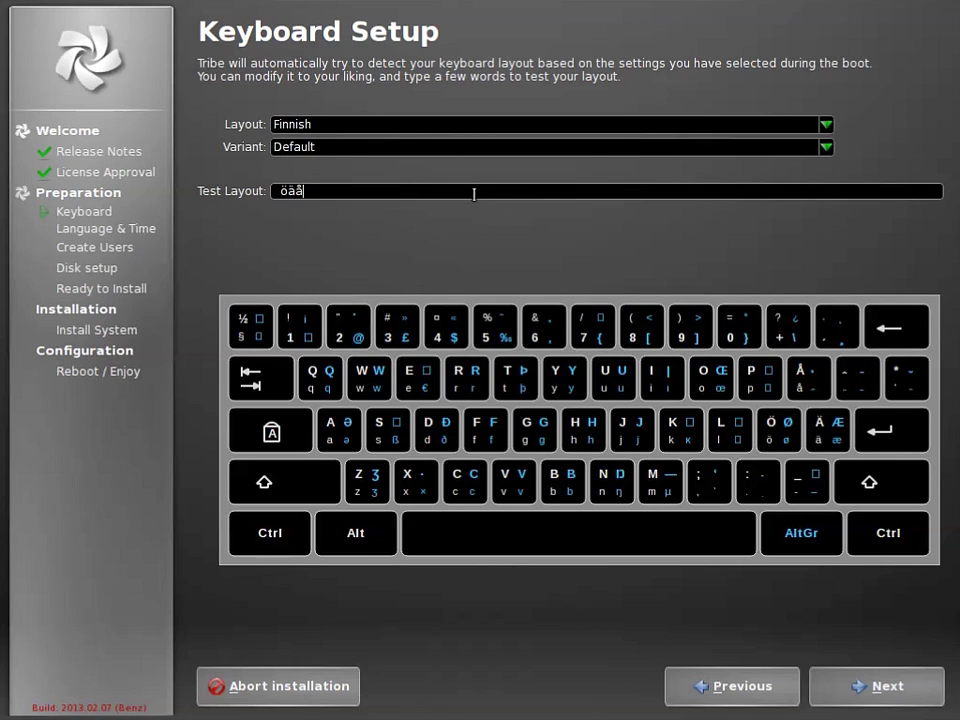
# Pick Helsinki to set the Europe/Helsinki timezone with fi_FI.UTF-8 locale
pyautogui.click(888, 688)
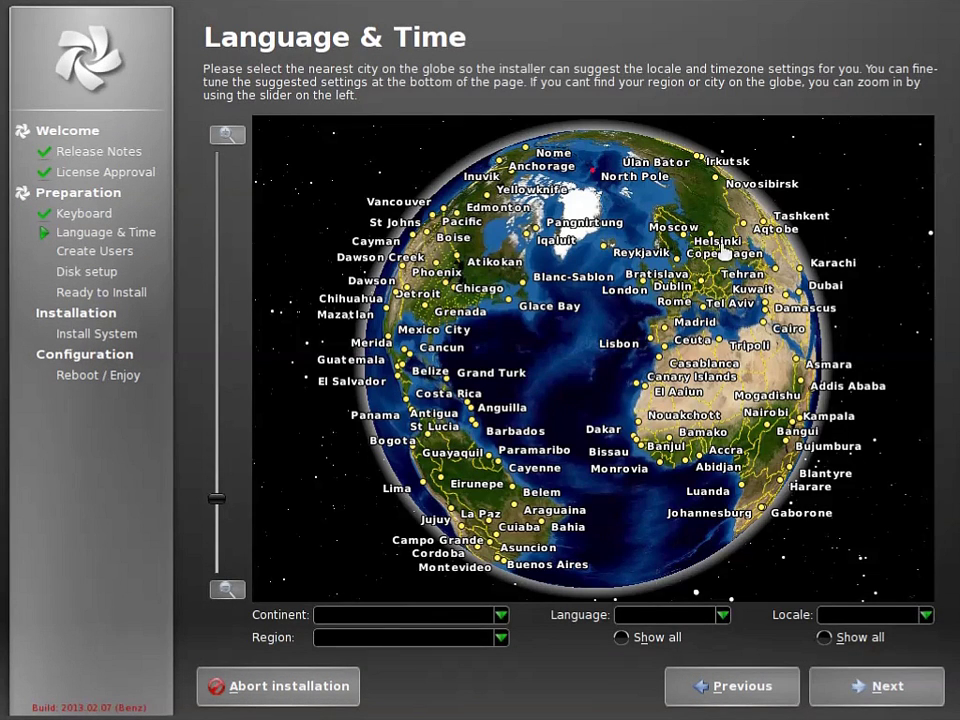
pyautogui.click(717, 253)
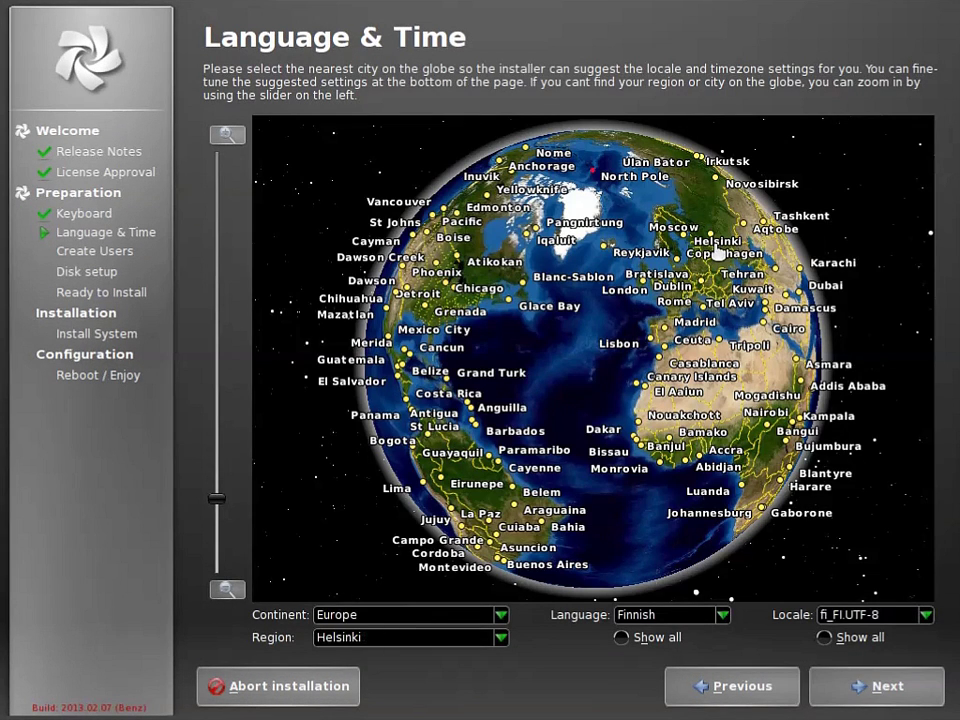
pyautogui.click(884, 692)
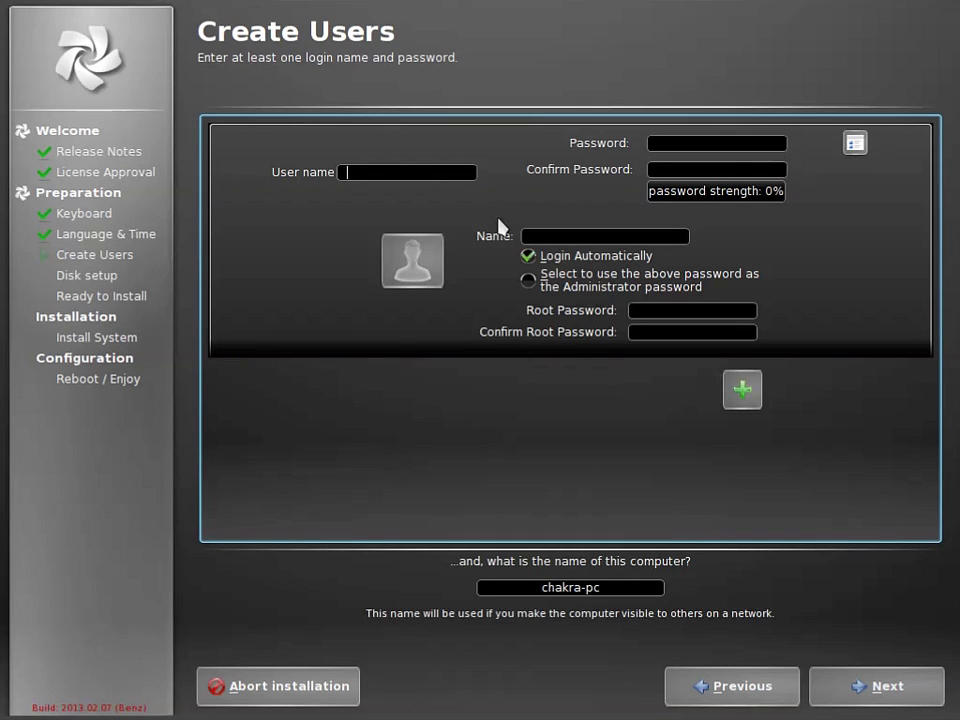
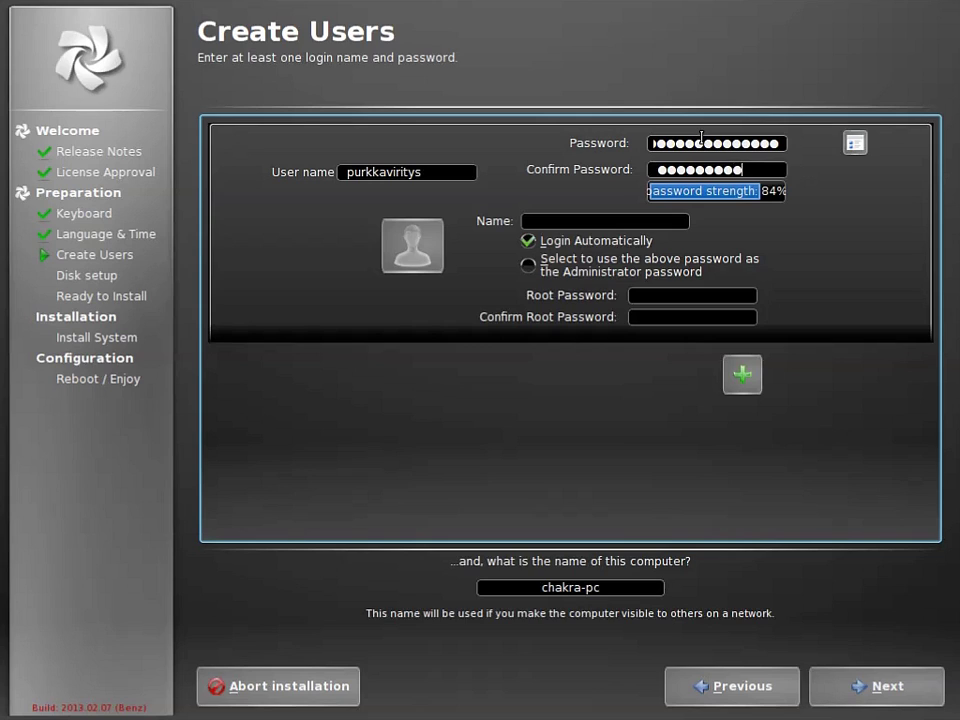
# Enter the user's login name, a matching password and the user's full name
pyautogui.click(605, 220)
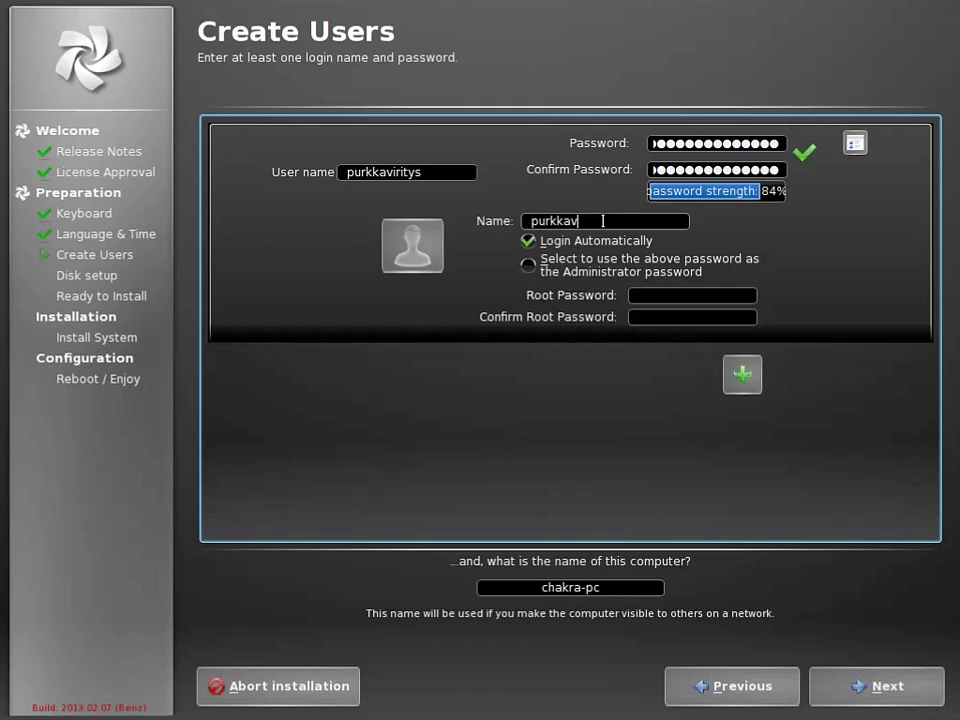
# Set and confirm the root password
pyautogui.click(652, 294)
pyautogui.write('●●●●●●●●●●●●')
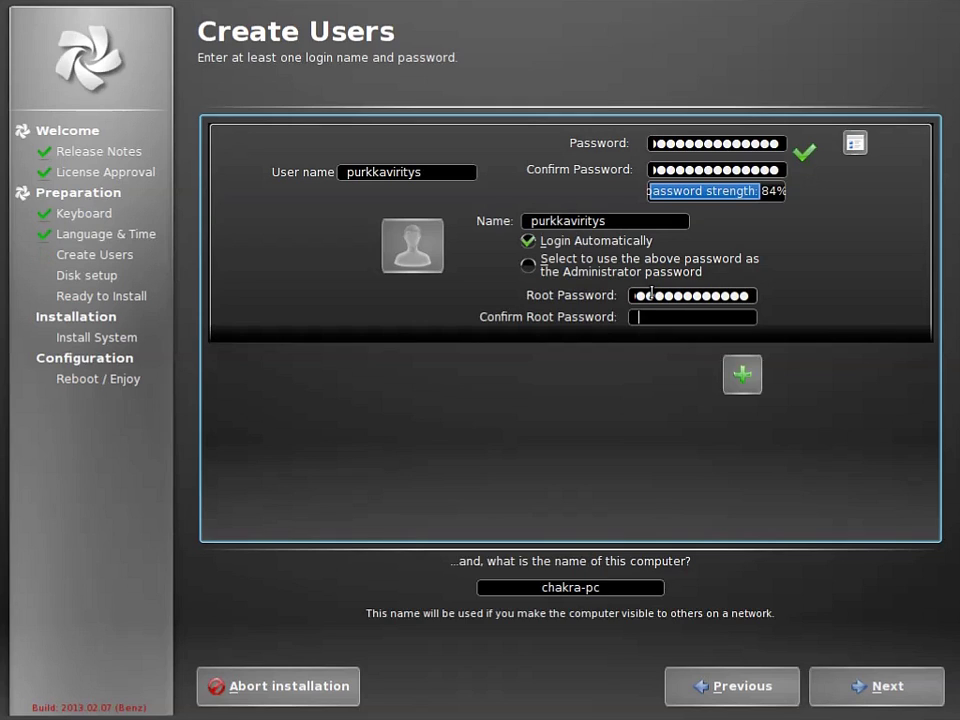
pyautogui.press('Tab')
pyautogui.write('●●●●●●●●●●●●')
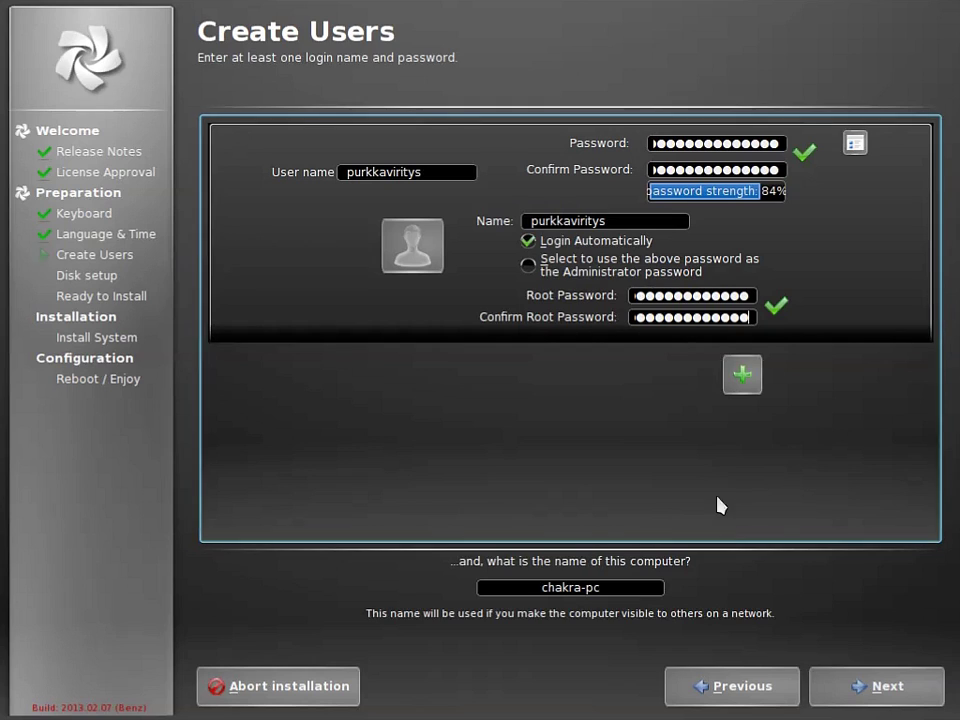
# Rename the computer from chakra-pc to purkka-pc and continue to disk setup
pyautogui.doubleClick(562, 587)
pyautogui.write('purkka')
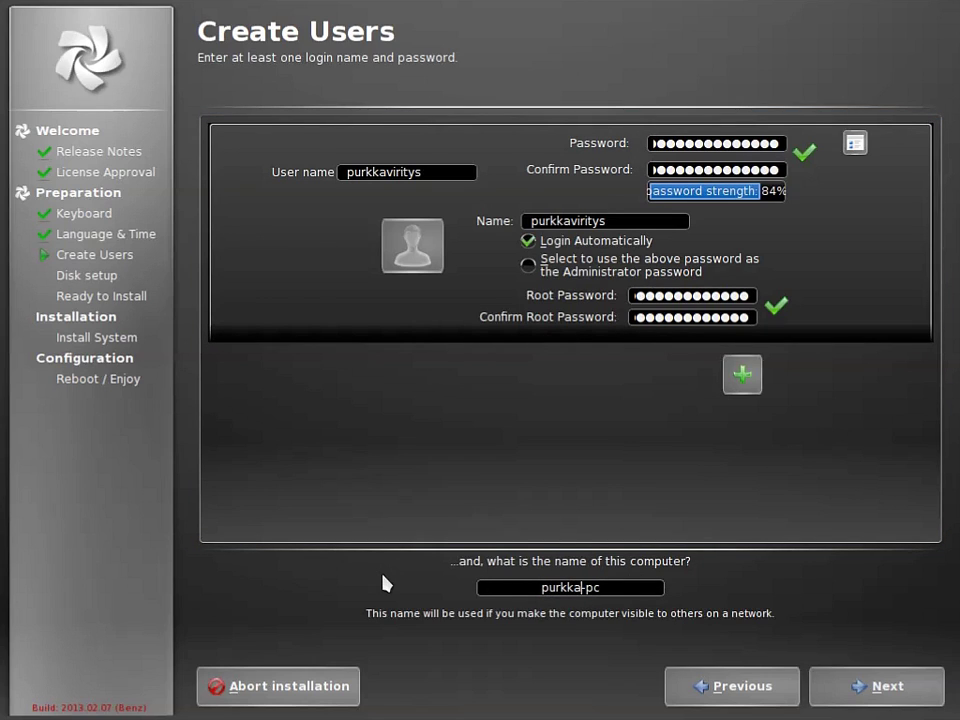
pyautogui.click(874, 690)
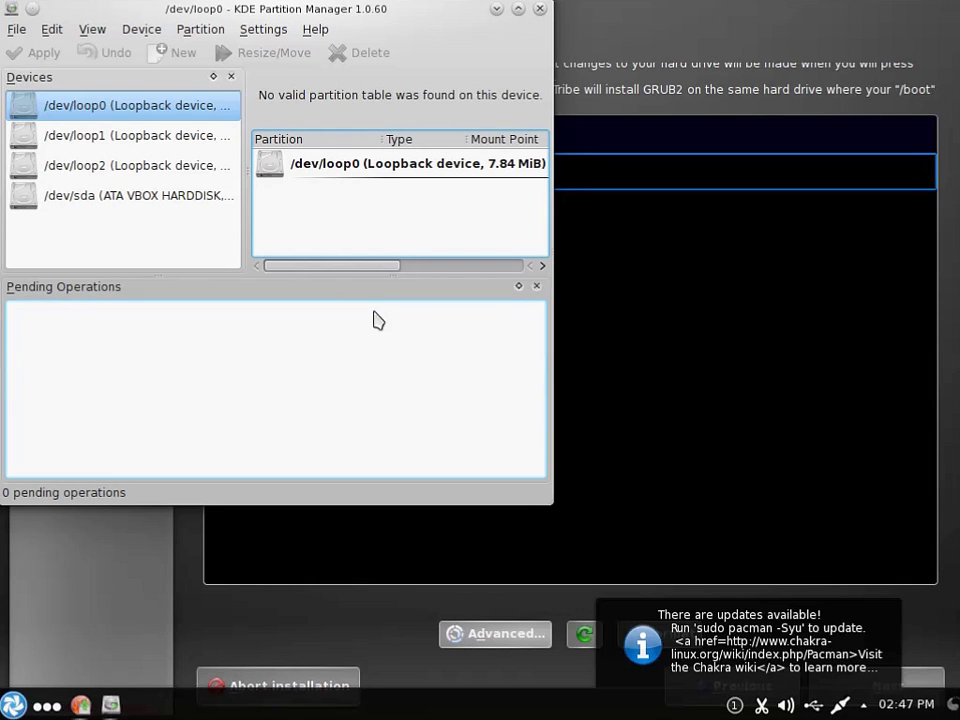
# Create a new ext3 partition in /dev/sda's unallocated space and set its size to 577.00 MiB
pyautogui.rightClick(349, 196)
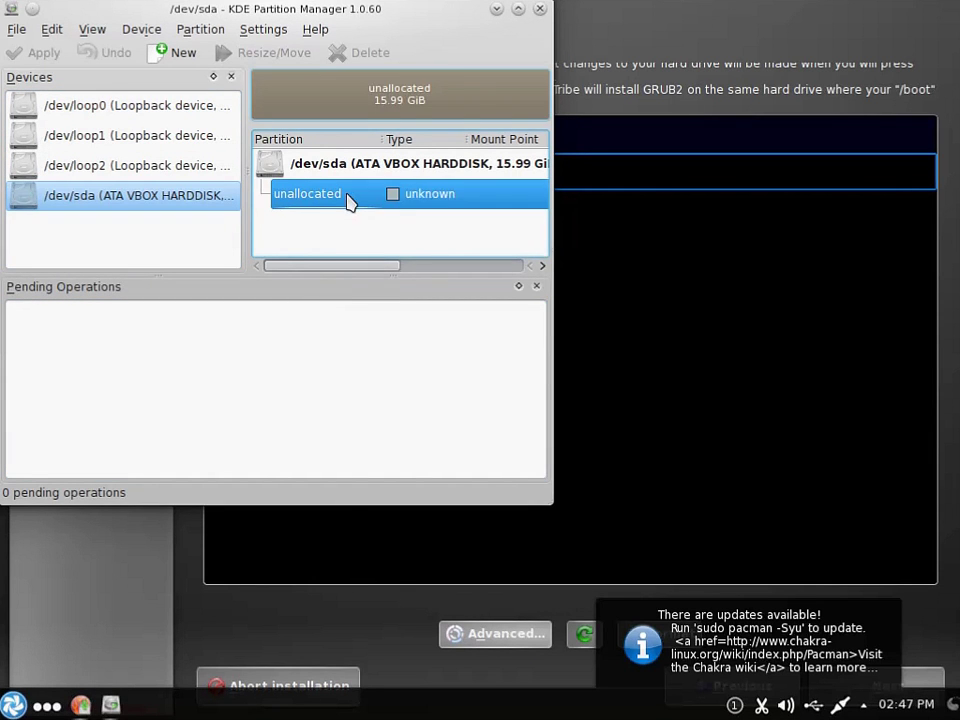
pyautogui.click(388, 208)
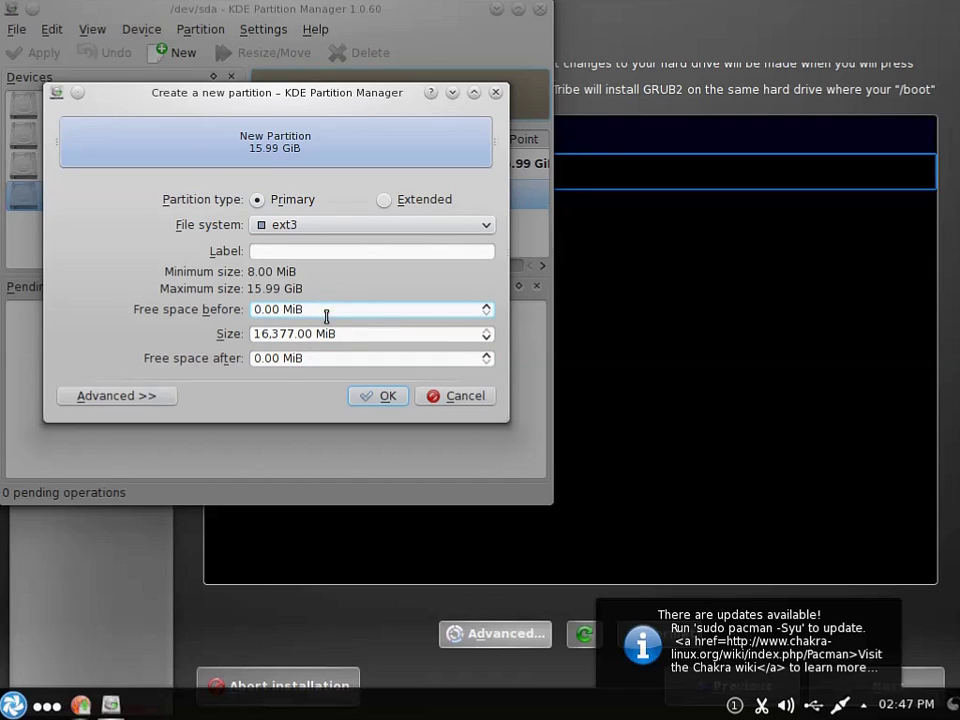
pyautogui.click(285, 334)
pyautogui.doubleClick(260, 334)
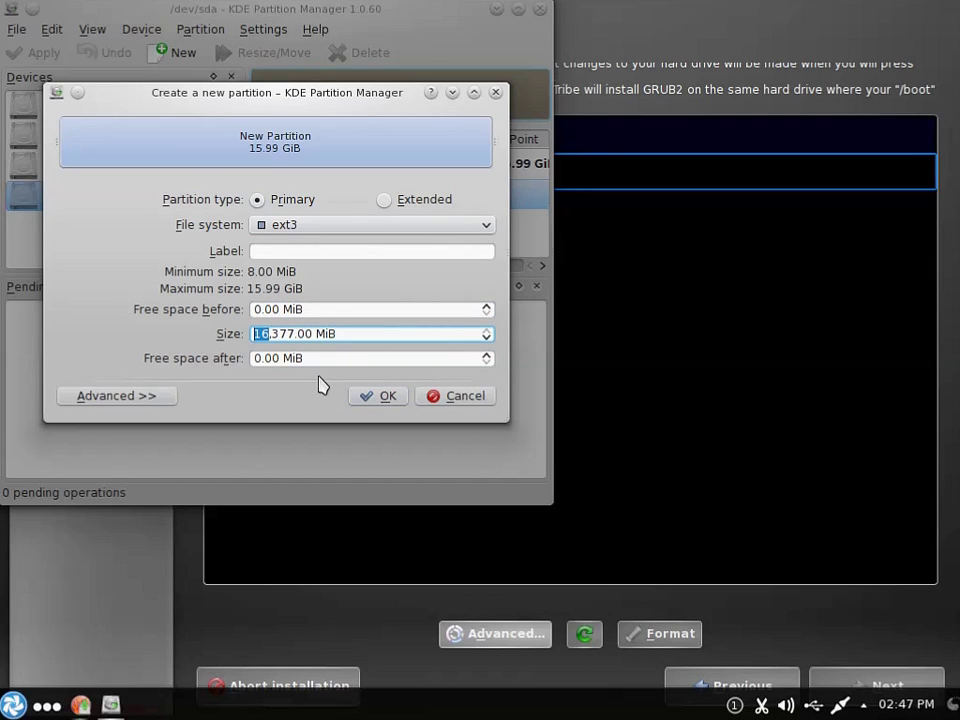
pyautogui.hotkey('shift', 'Right')
pyautogui.hotkey('shift', 'Right')
pyautogui.press('BackSpace')
pyautogui.write('5')
# Confirm the 577 MiB ext3 partition and add a 1.95 GiB linuxswap partition after it
pyautogui.click(388, 400)
pyautogui.click(332, 225)
pyautogui.rightClick(332, 229)
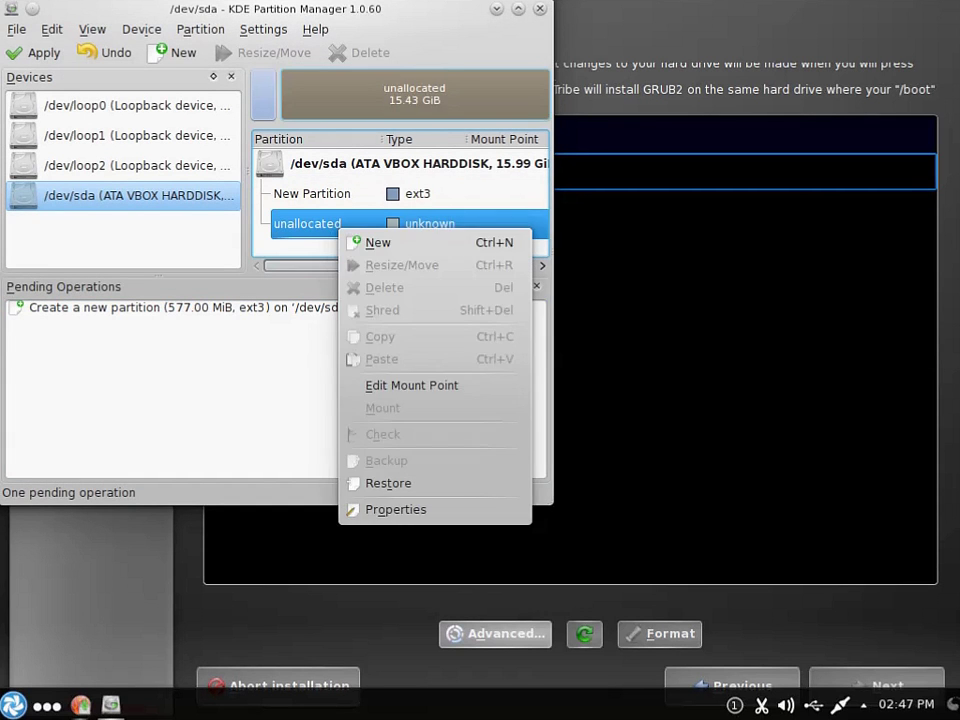
pyautogui.click(377, 242)
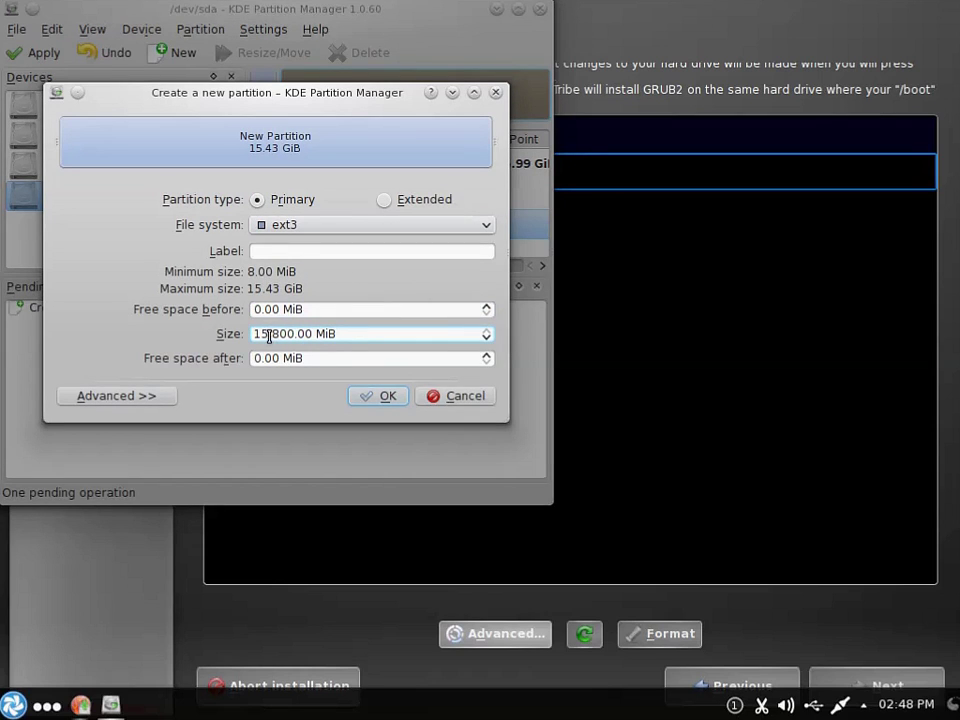
pyautogui.moveTo(266, 336); pyautogui.dragTo(214, 330)
pyautogui.write('15')
pyautogui.press('Delete')
pyautogui.press('BackSpace')
pyautogui.press('BackSpace')
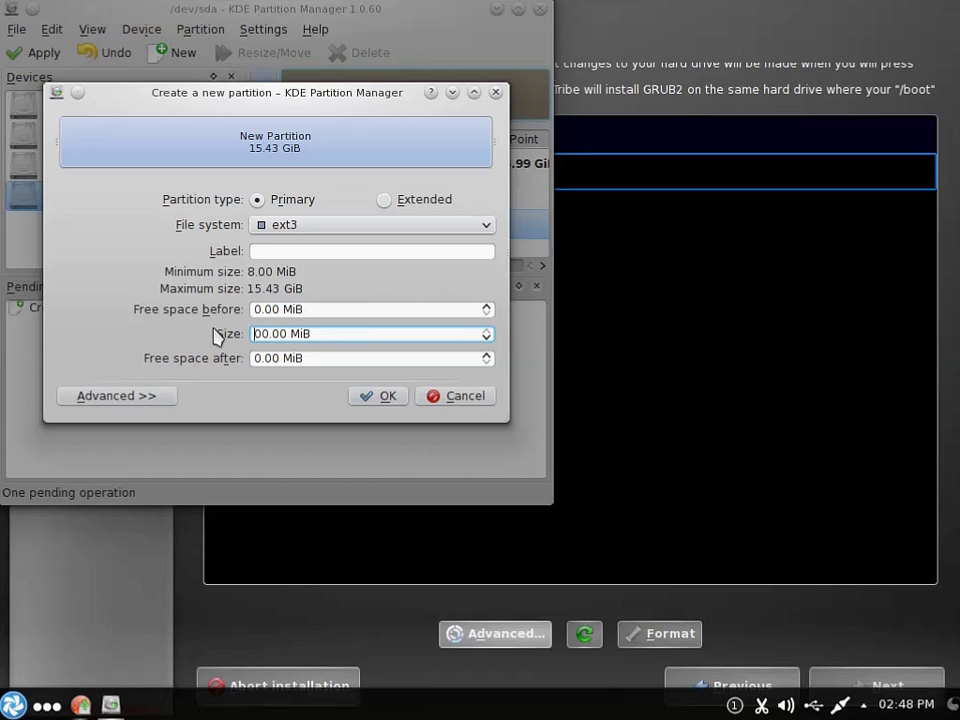
pyautogui.write('20')
pyautogui.click(300, 228)
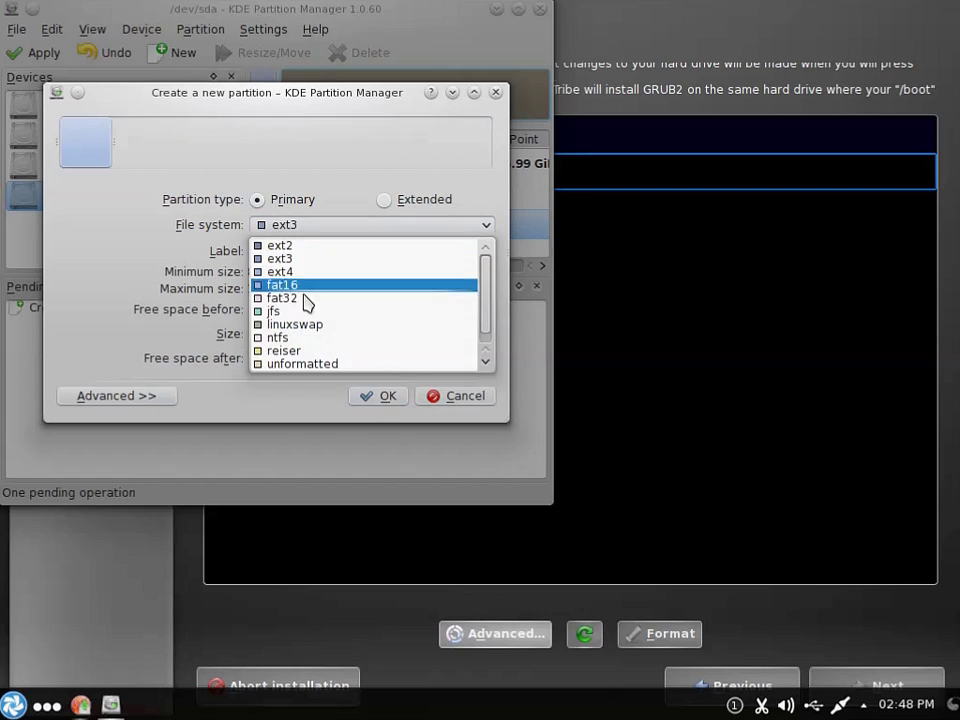
pyautogui.click(300, 325)
pyautogui.click(390, 398)
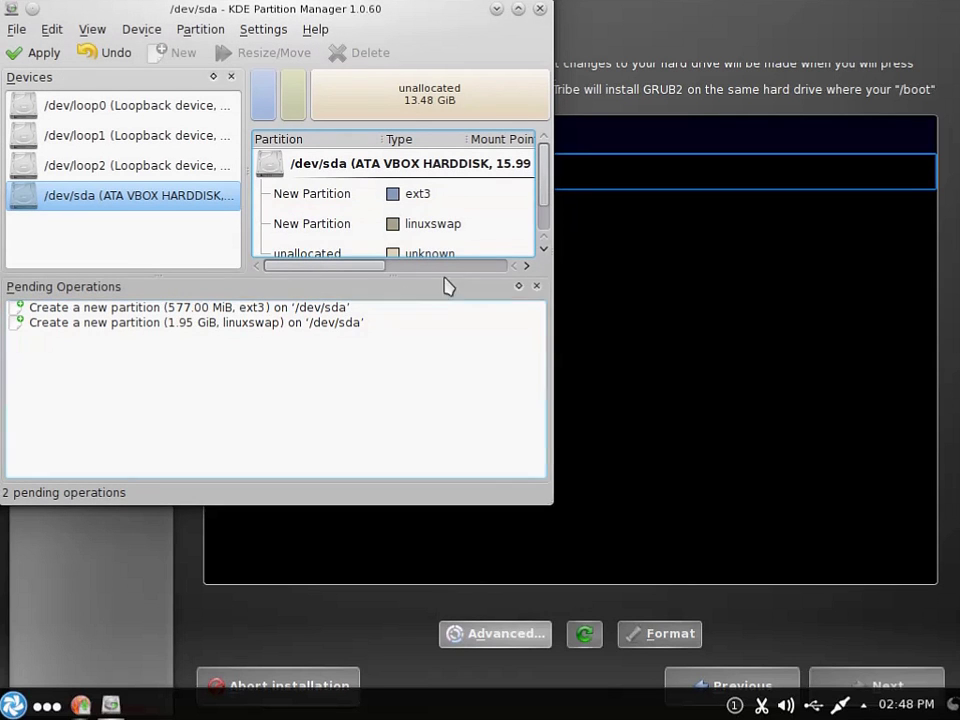
# Fill the remaining space with a 13.48 GiB ext3 partition and apply the queued operations
pyautogui.scroll(-1, 540, 210)
pyautogui.click(349, 226)
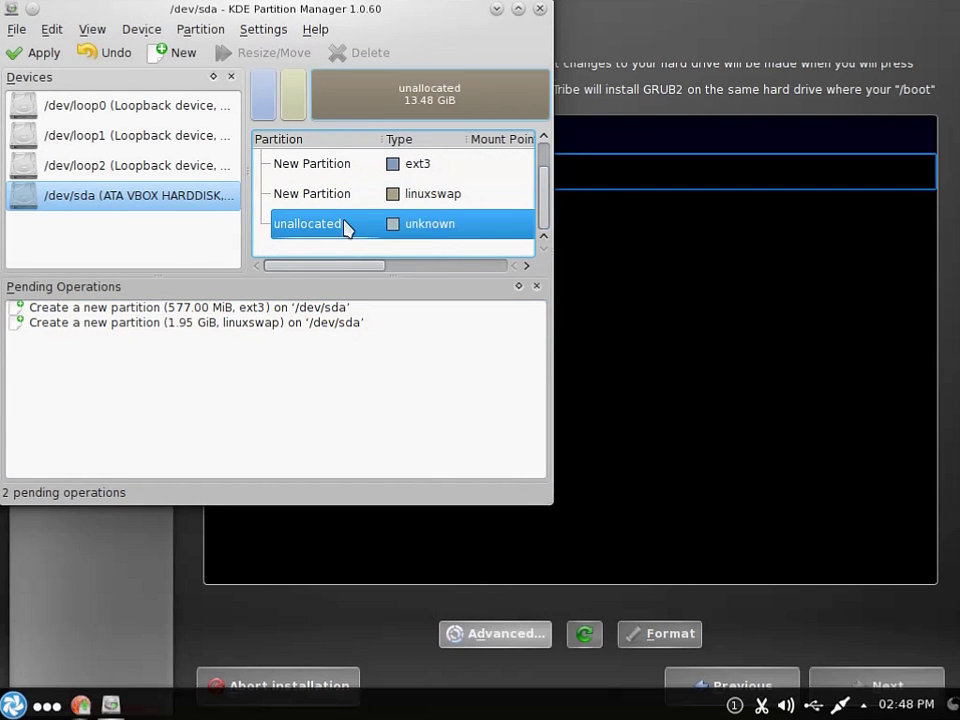
pyautogui.rightClick(343, 226)
pyautogui.click(376, 238)
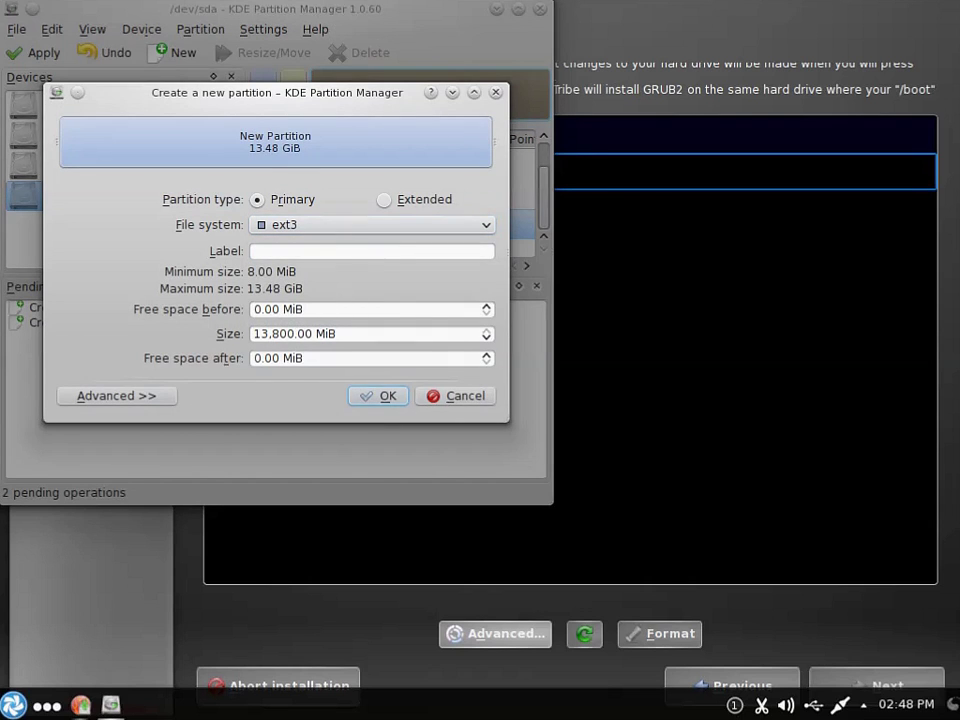
pyautogui.click(382, 397)
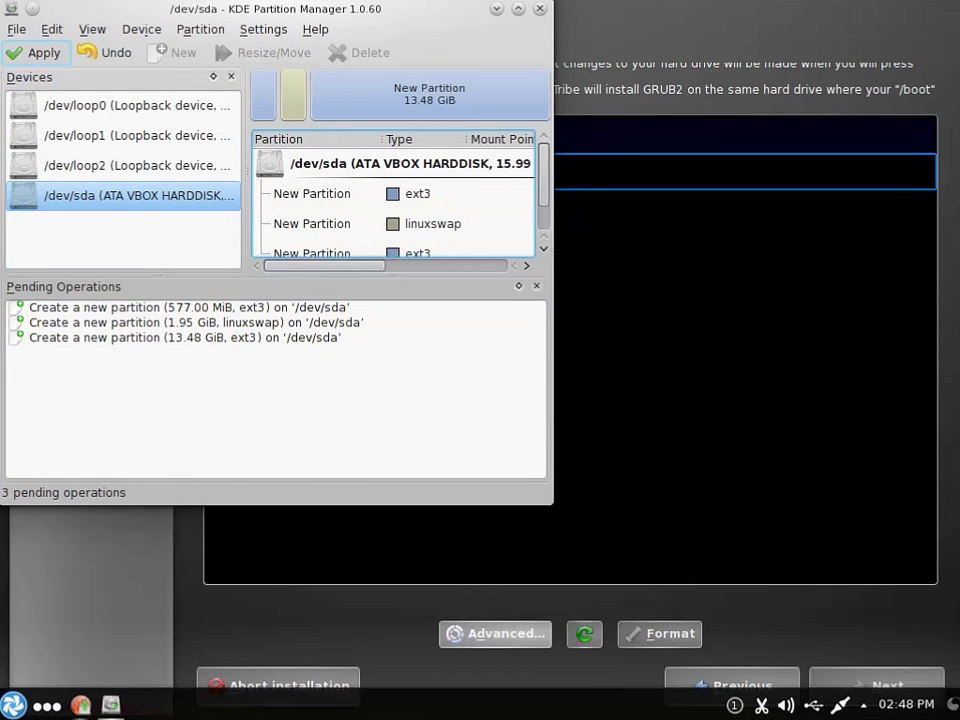
pyautogui.click(36, 52)
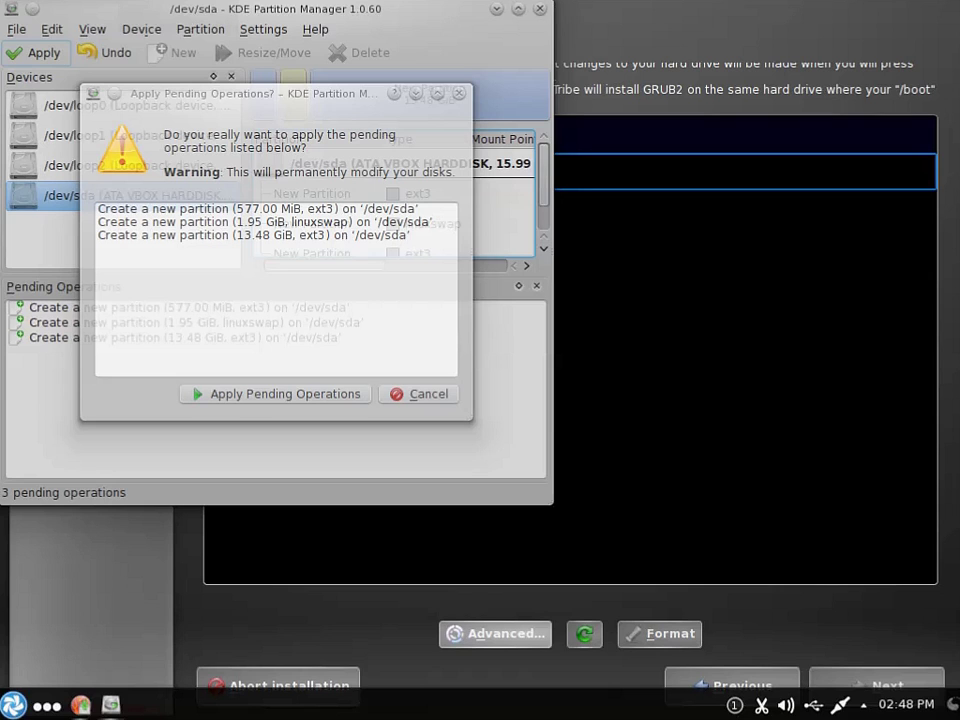
# Write sda1 ext3, sda2 linuxswap and sda3 ext3 to disk, then close Partition Manager
pyautogui.press('Return')
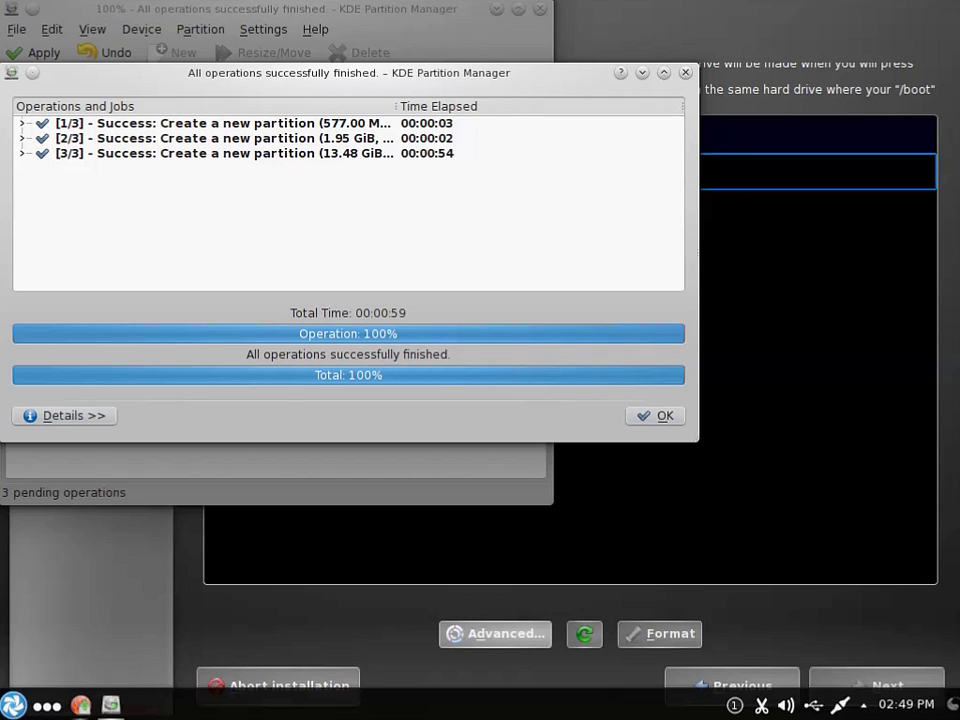
pyautogui.click(643, 416)
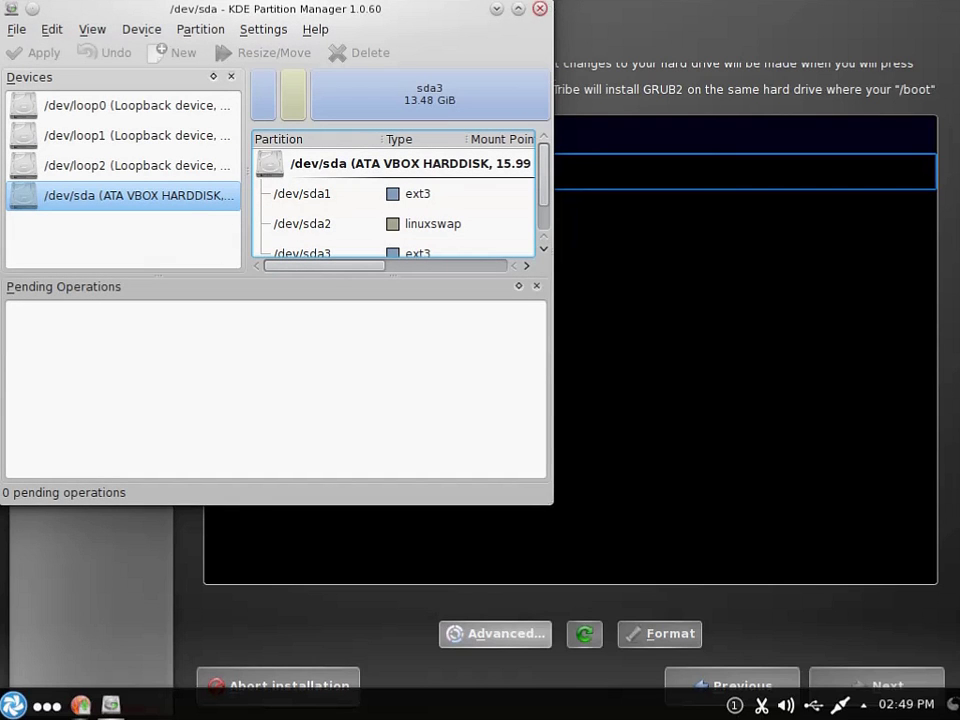
pyautogui.click(540, 9)
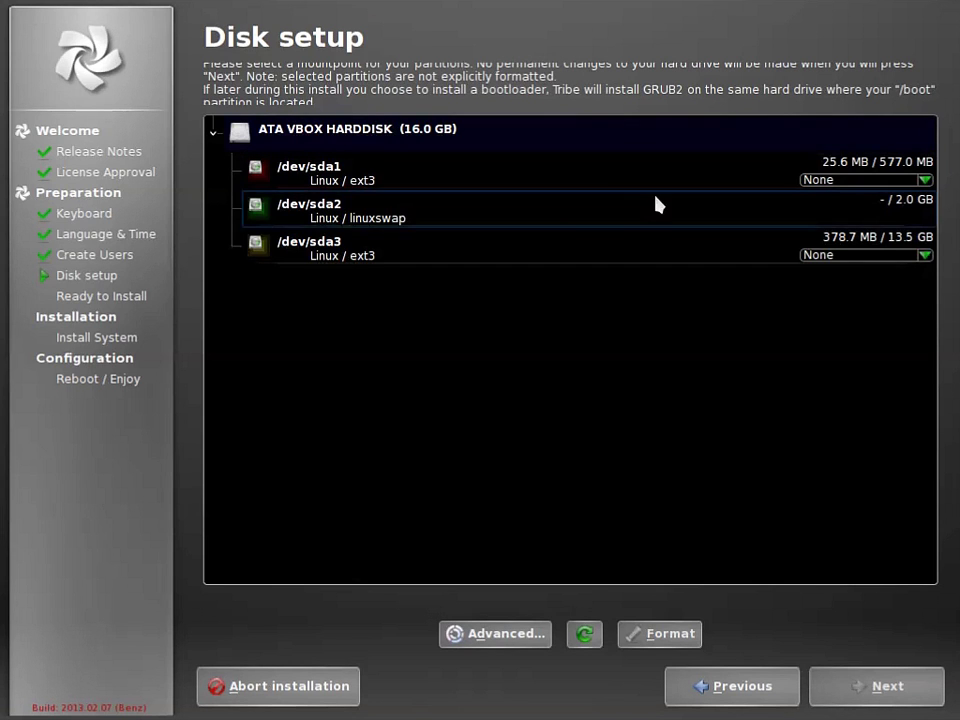
# Mount sda1 at /boot and sda3 at /, then accept the formatting warning
pyautogui.click(828, 183)
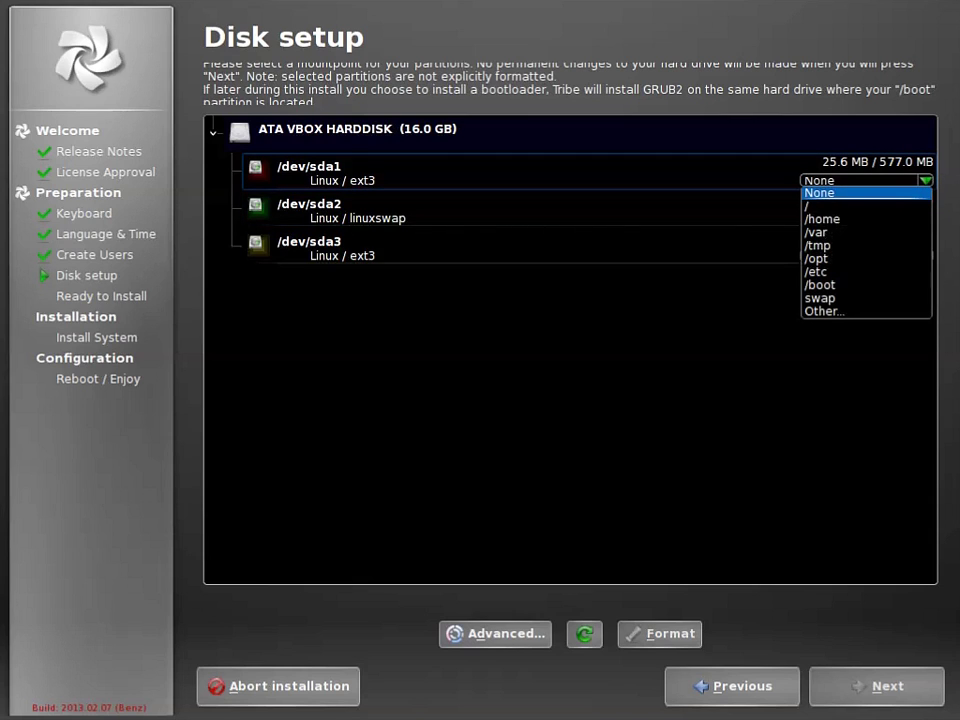
pyautogui.click(846, 285)
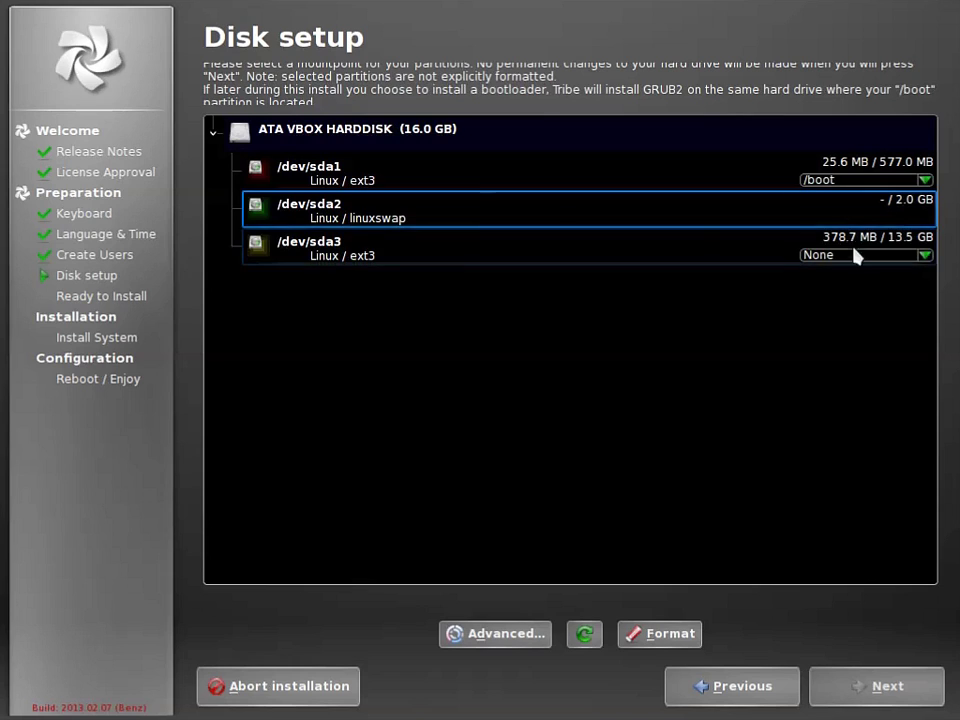
pyautogui.click(923, 257)
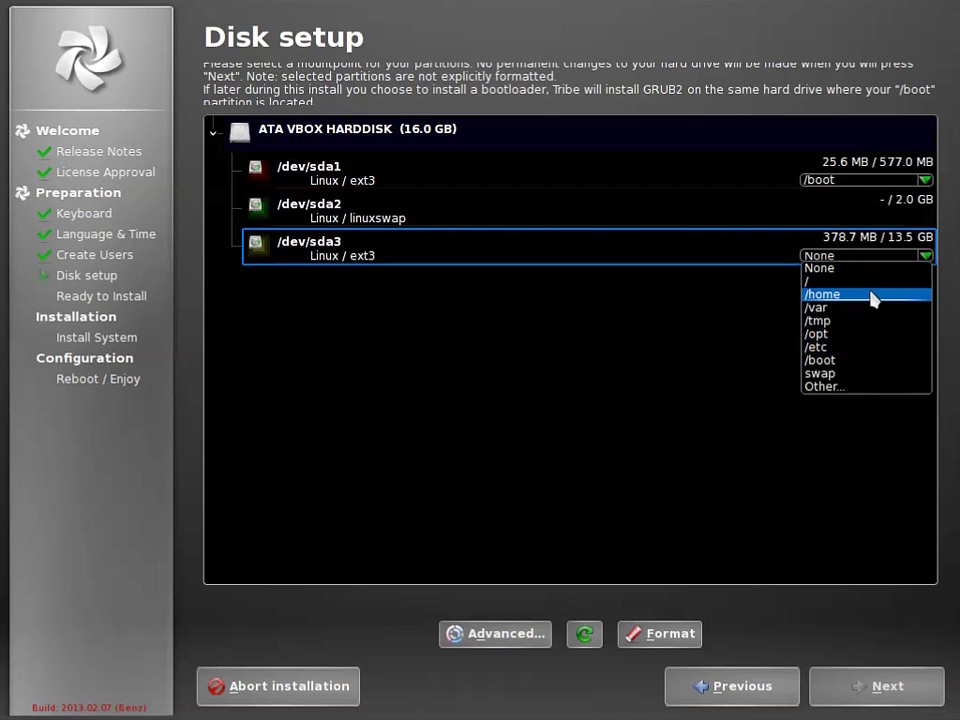
pyautogui.click(815, 282)
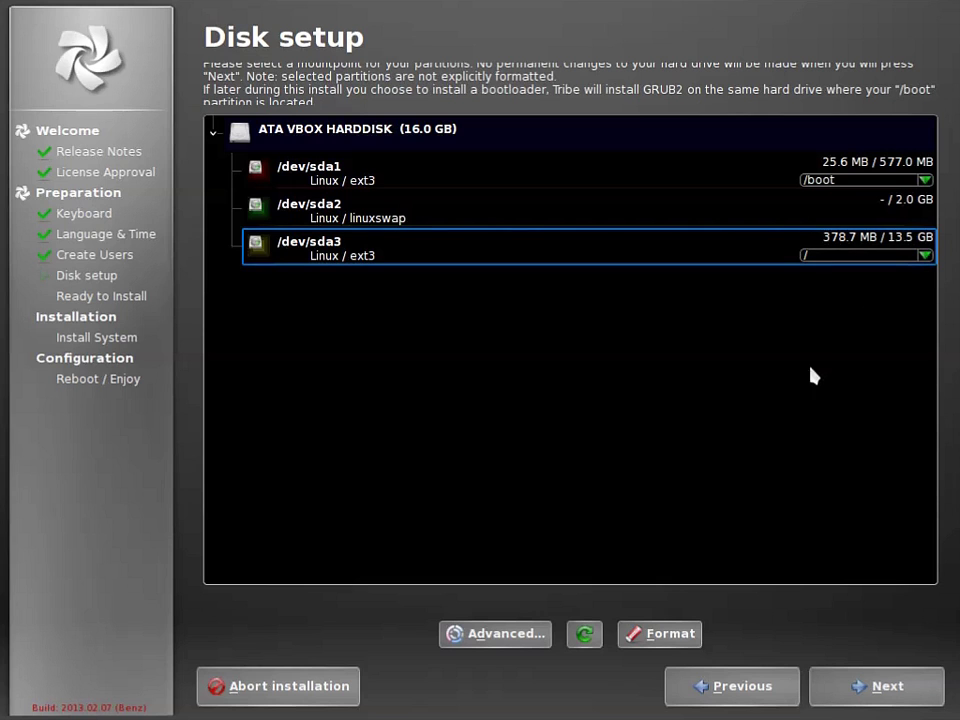
pyautogui.click(900, 697)
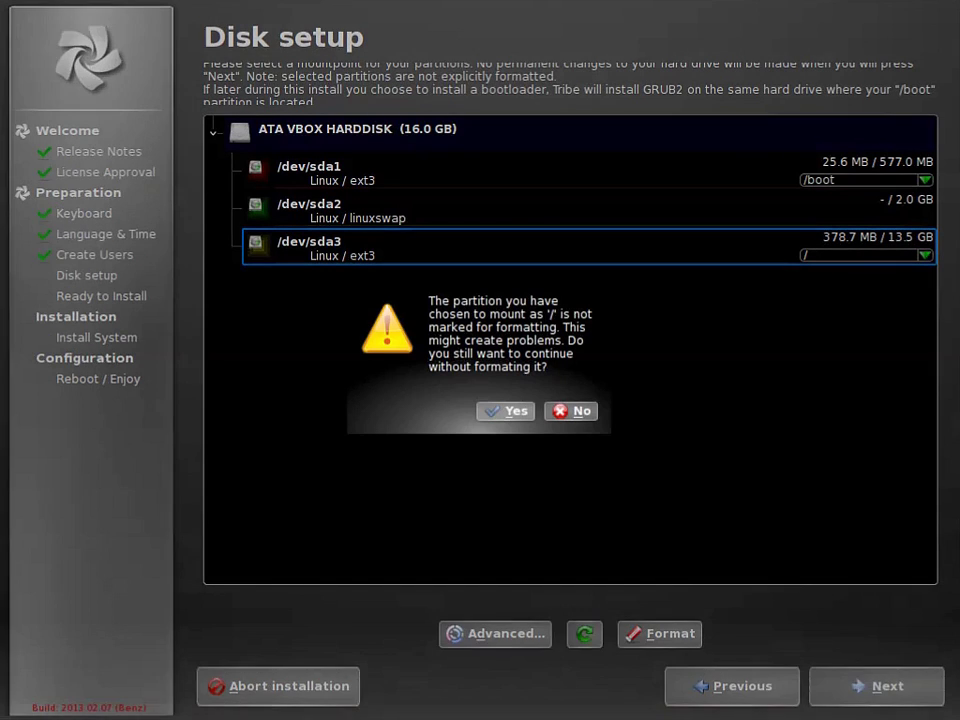
pyautogui.click(510, 411)
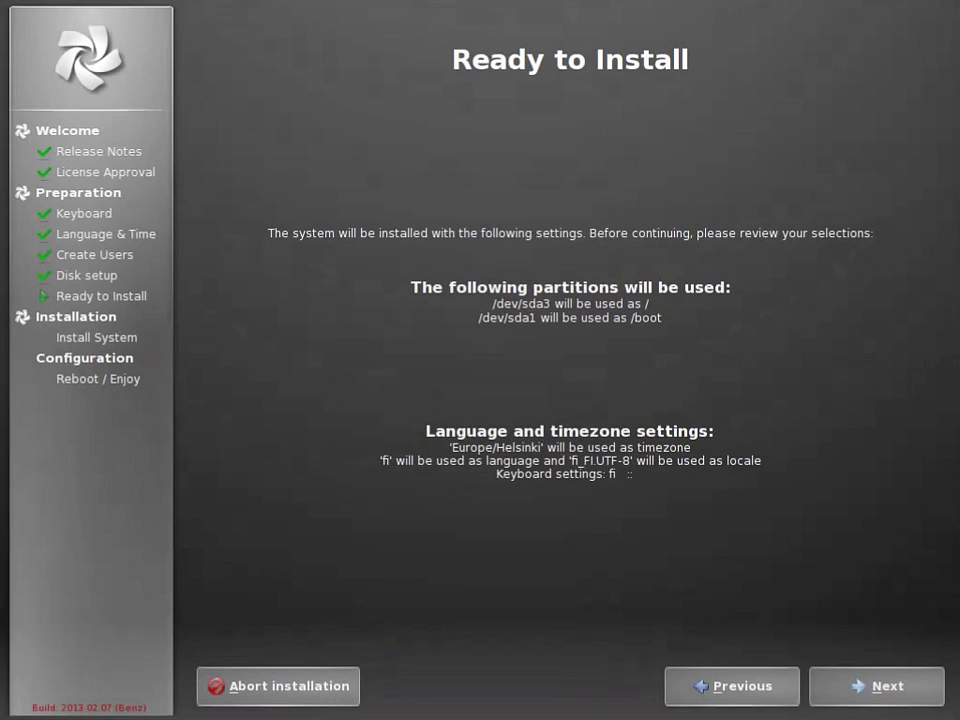
# Start installing the system files from the Ready to Install summary
pyautogui.click(885, 690)
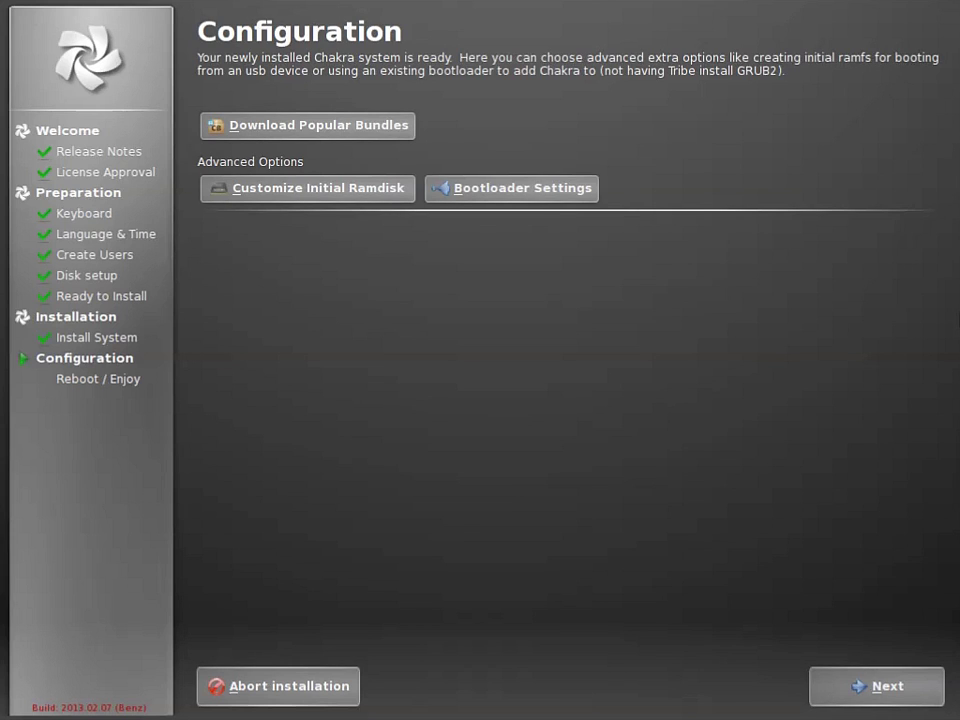
# Continue from the Configuration page to install the bootloader
pyautogui.click(883, 686)
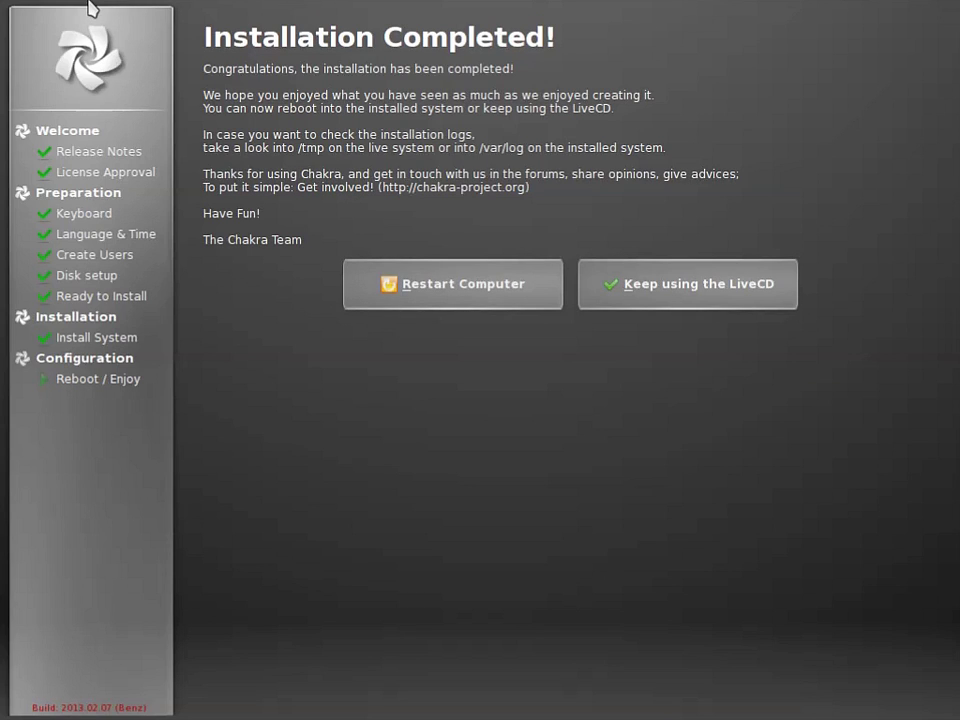
# Restart the computer and boot into the newly installed Chakra system
pyautogui.press('Return')
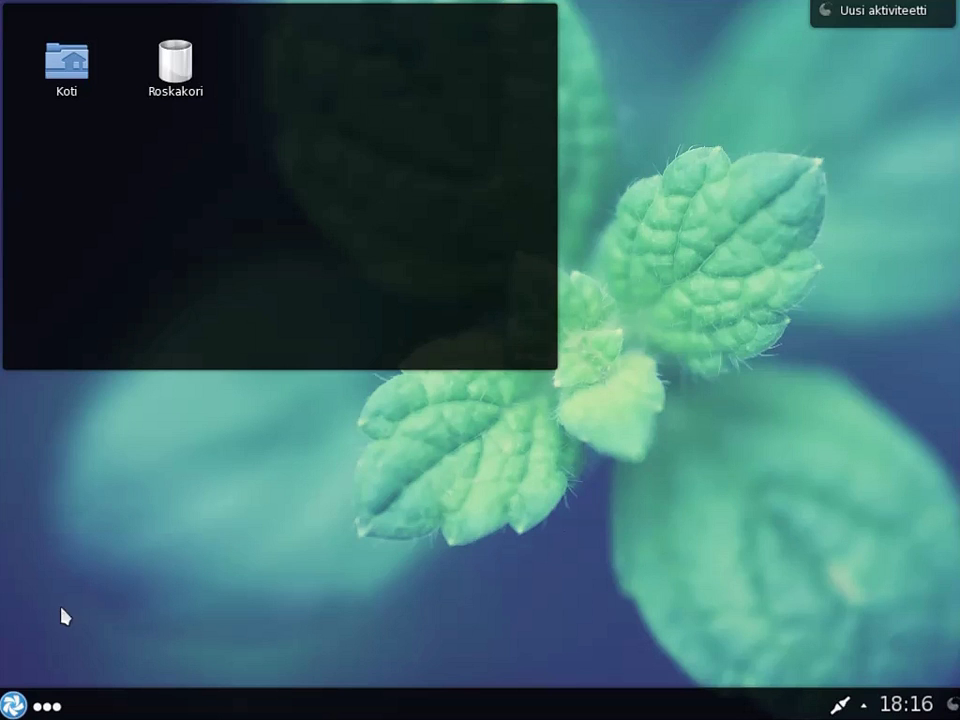
# Choose Sammuta from the Kickoff menu and confirm with Sammuta kone
pyautogui.click(12, 704)
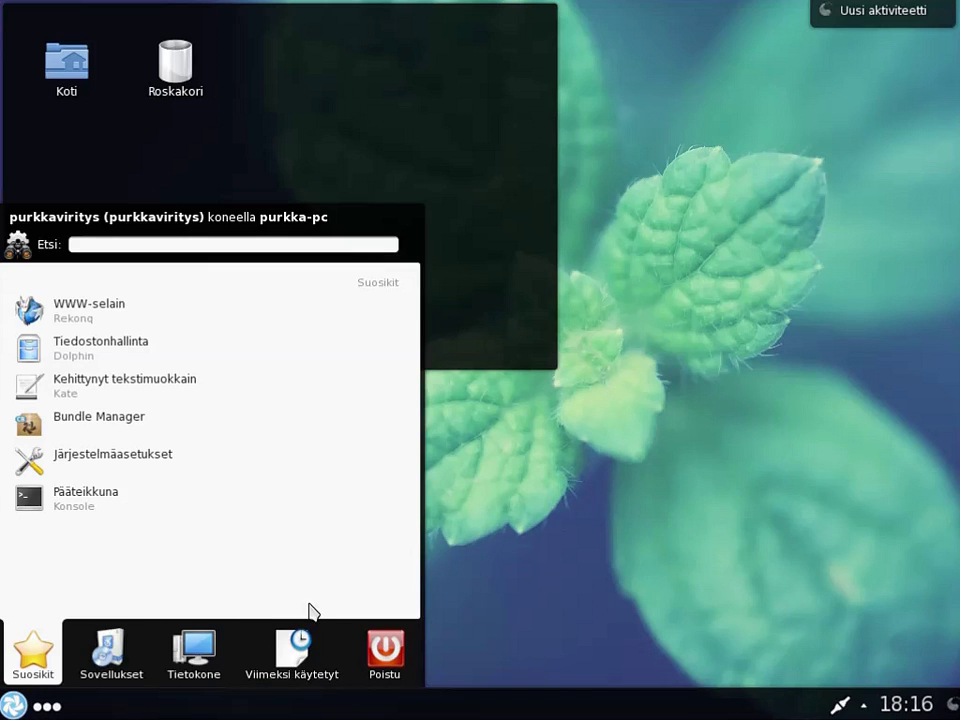
pyautogui.moveTo(383, 652)
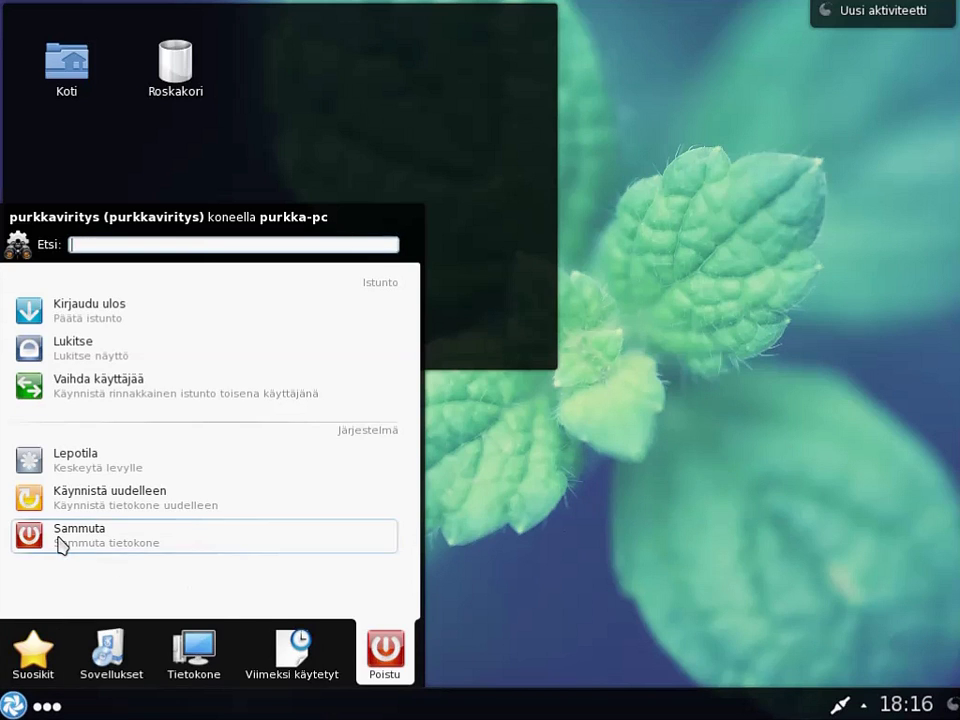
pyautogui.click(58, 543)
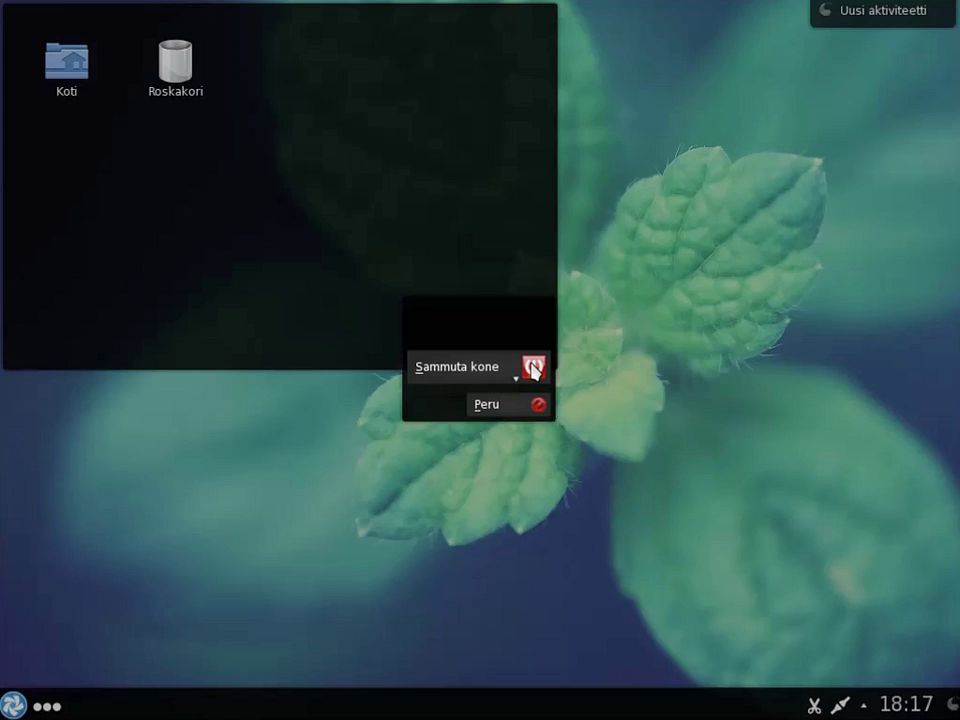
pyautogui.click(505, 373)
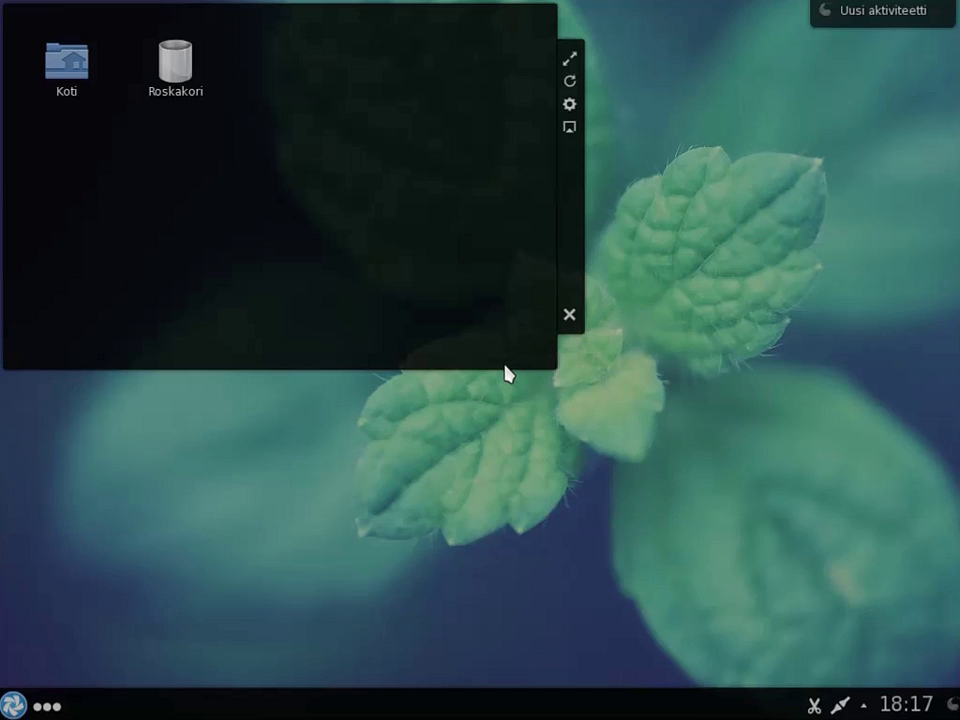